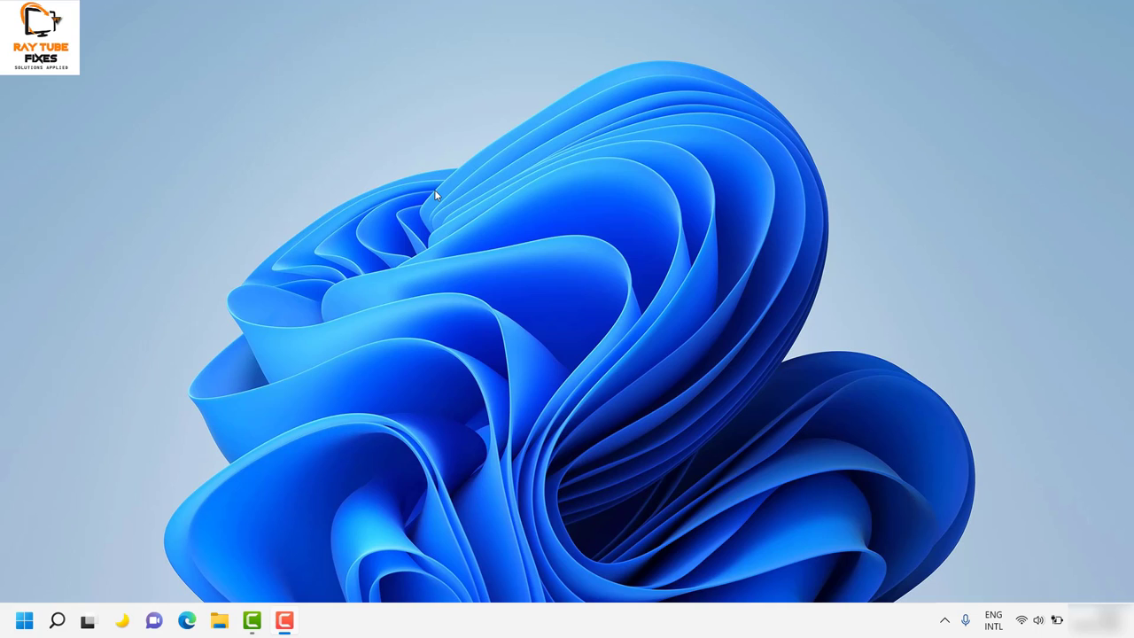
- Search Windows for Control Panel so it shows as the best match
{"action": "left_click", "coordinate": [26, 621]}
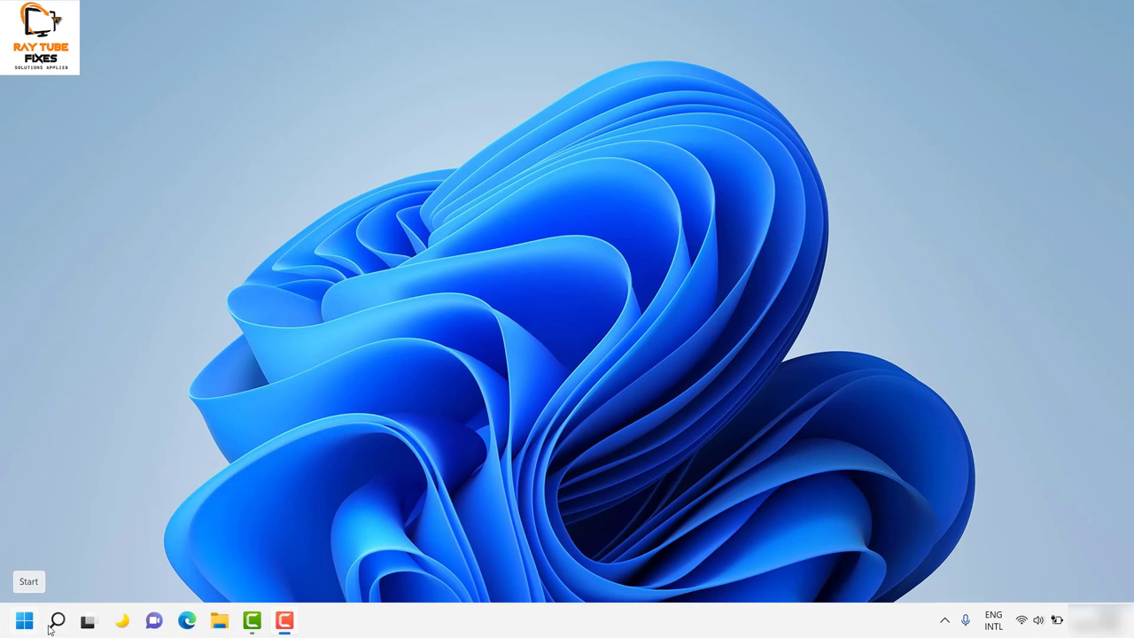
{"action": "left_click", "coordinate": [57, 620]}
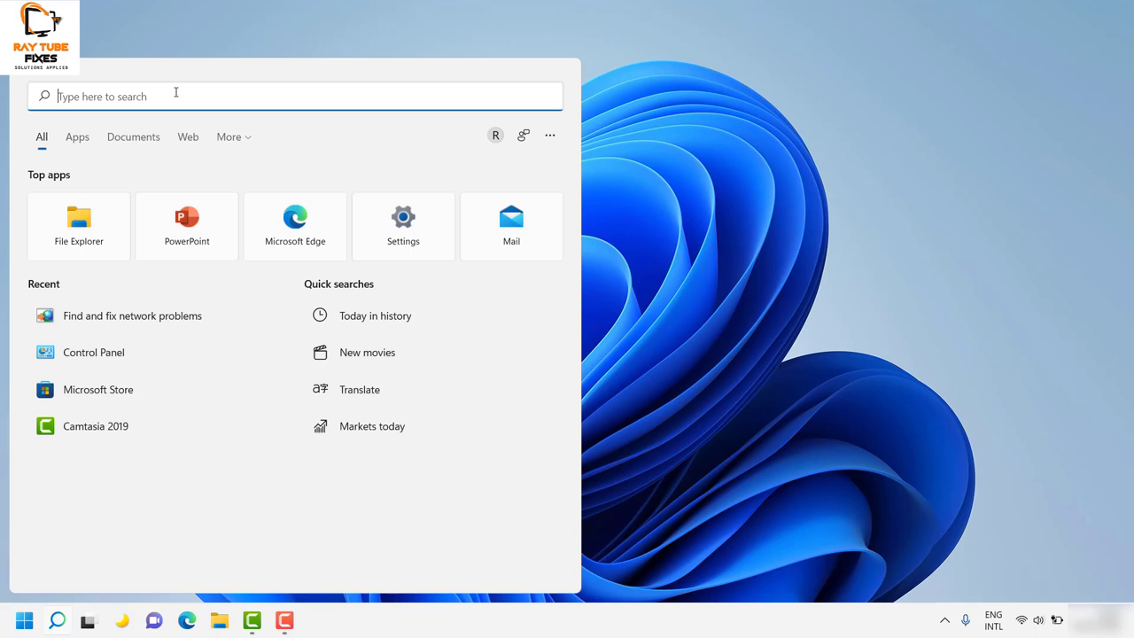
{"action": "type", "text": "CONTR"}
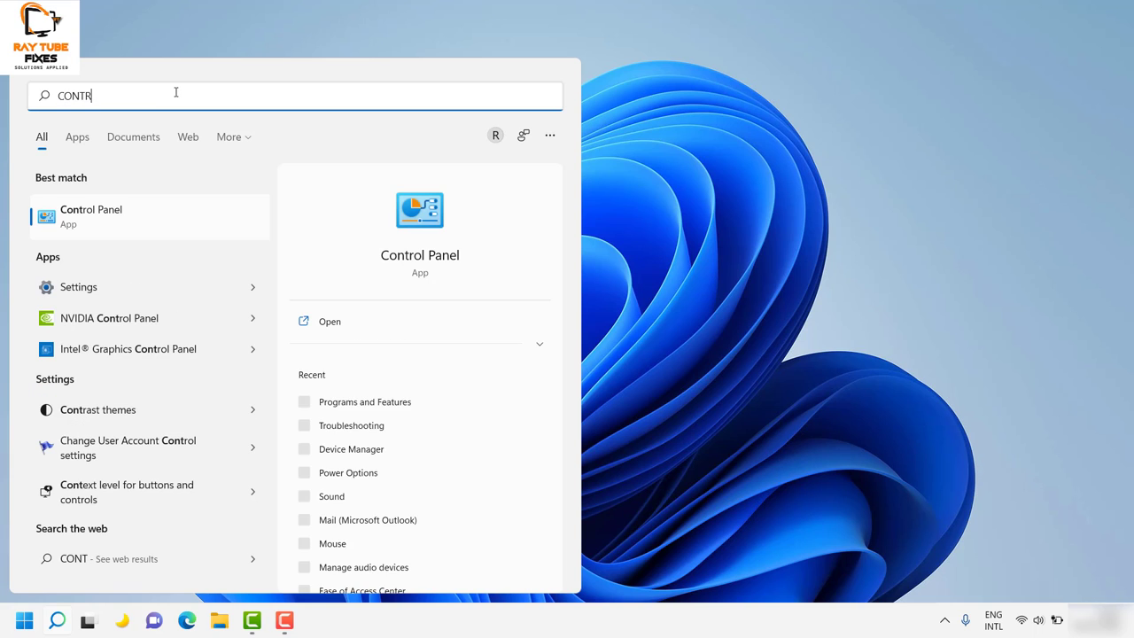
{"action": "key", "text": "BackSpace"}
{"action": "key", "text": "BackSpace"}
{"action": "key", "text": "BackSpace"}
{"action": "key", "text": "BackSpace"}
{"action": "key", "text": "BackSpace"}
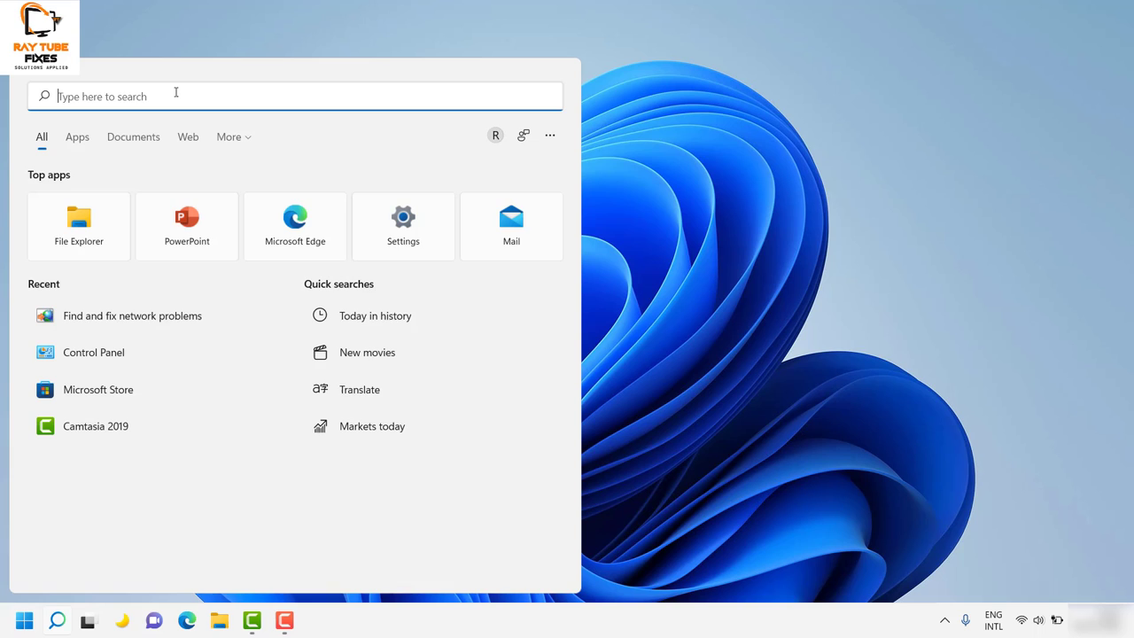
{"action": "type", "text": "cON"}
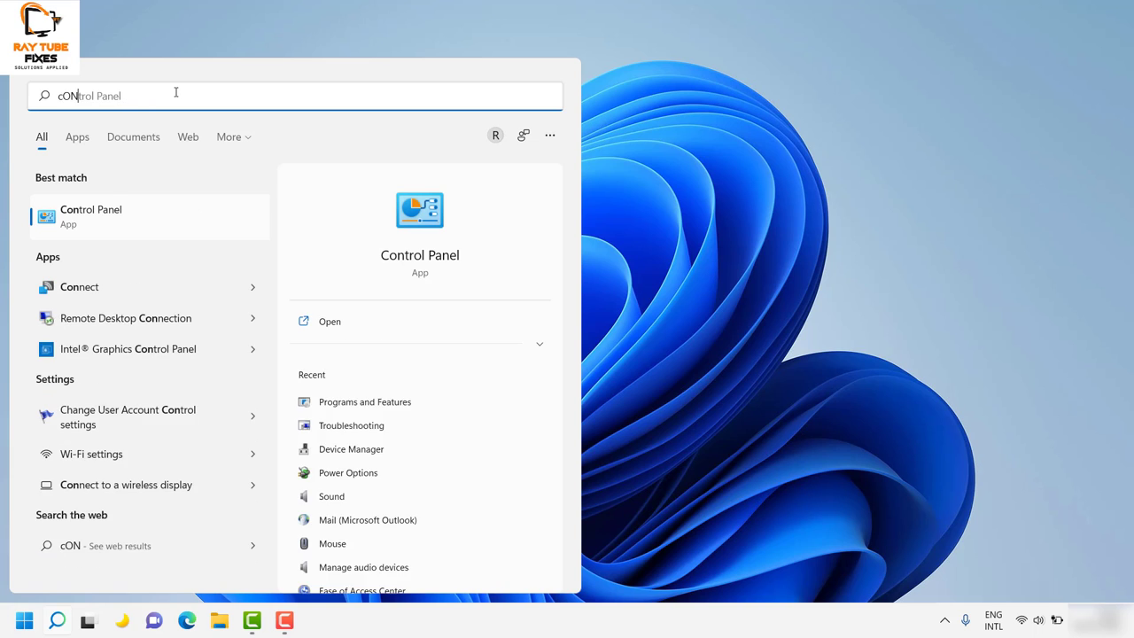
{"action": "type", "text": "TROL PANEL"}
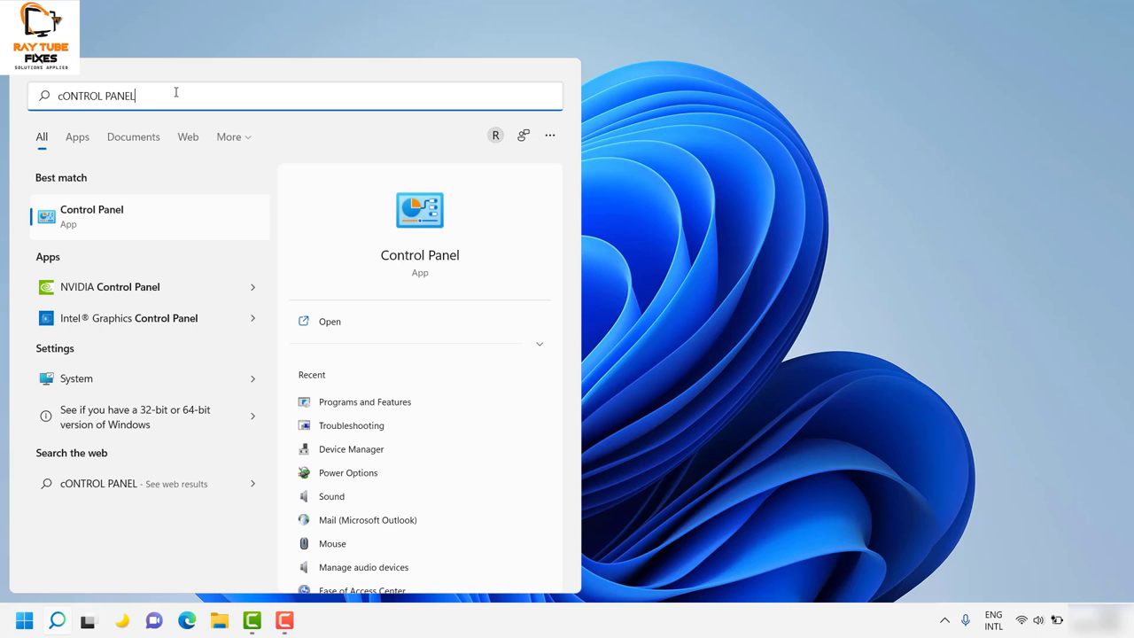
- Open Control Panel and view all its items as large icons
{"action": "left_click", "coordinate": [443, 220]}
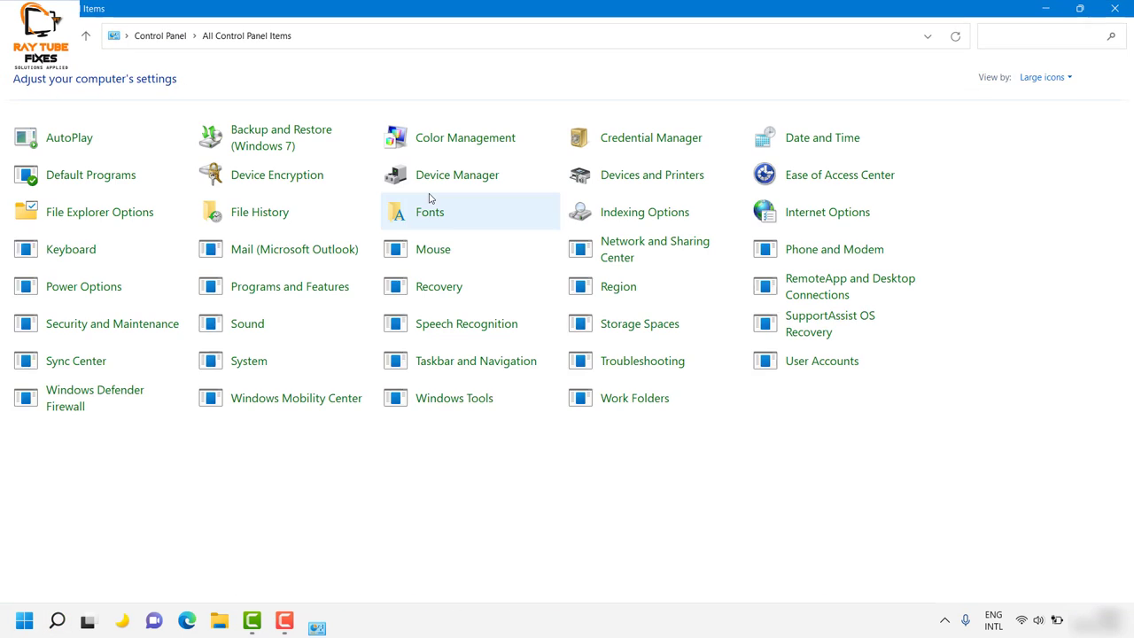
{"action": "left_click", "coordinate": [1067, 96]}
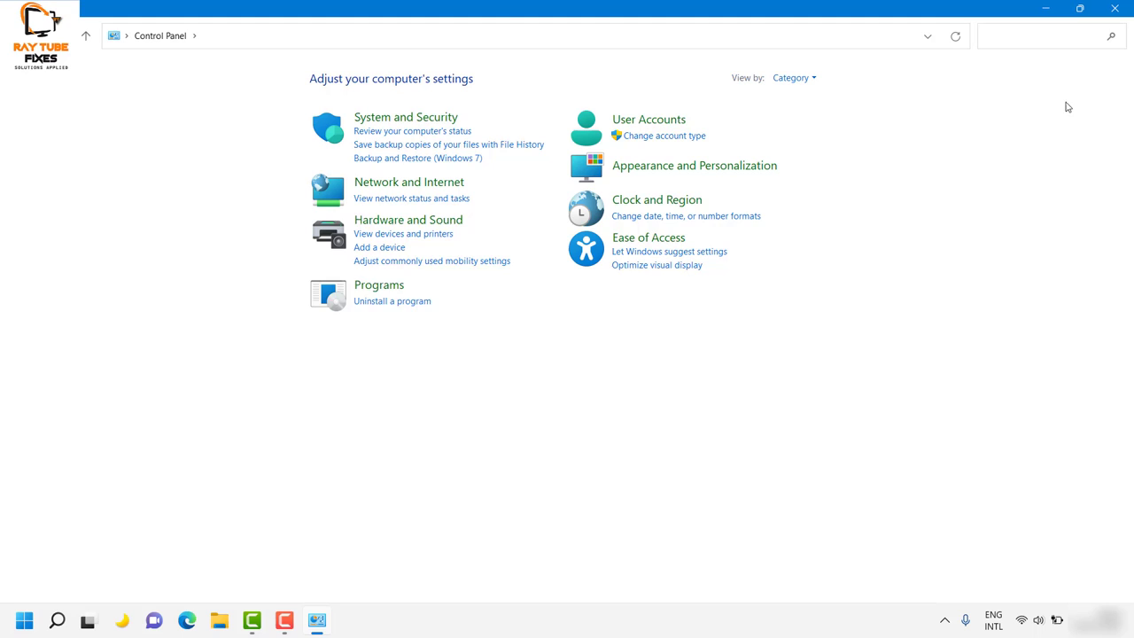
{"action": "left_click", "coordinate": [813, 79]}
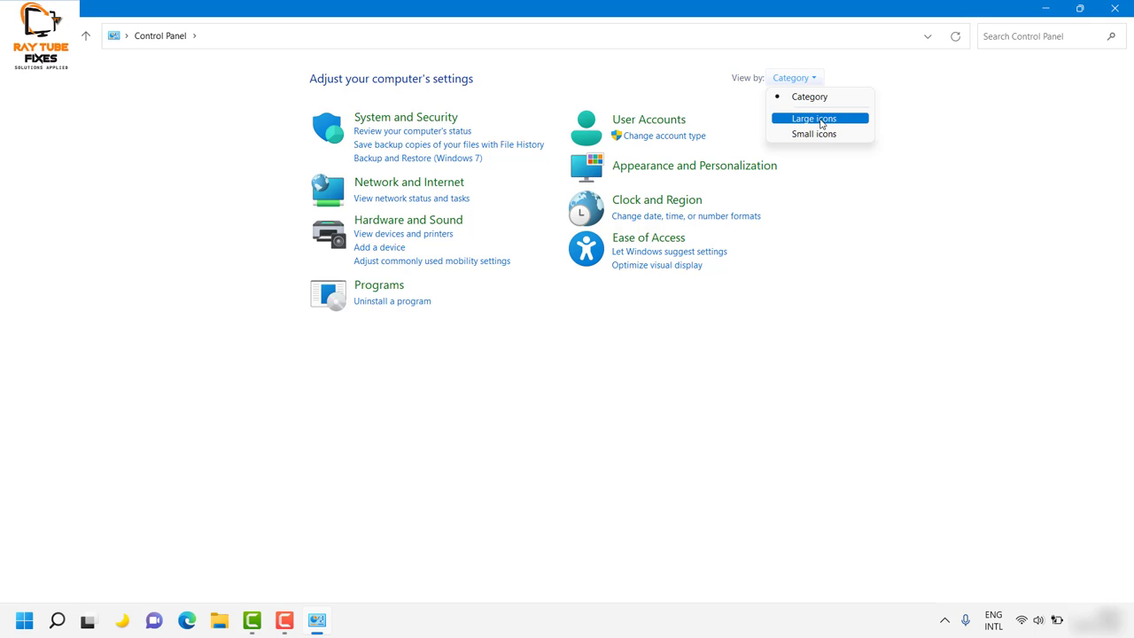
{"action": "left_click", "coordinate": [821, 120]}
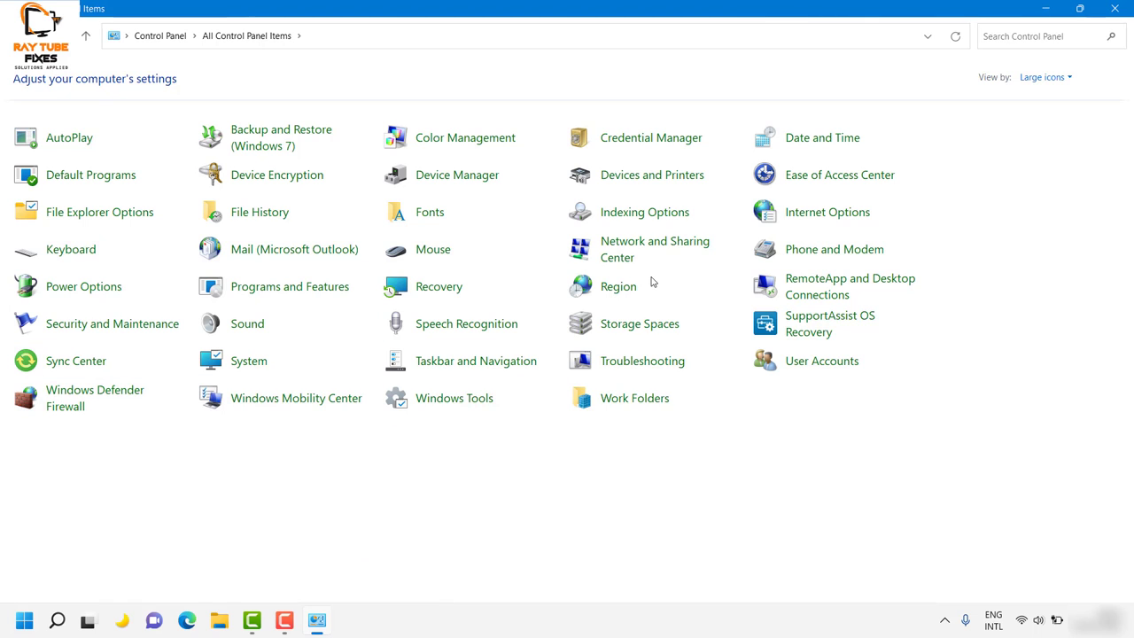
- Uncheck 'Hide pointer while typing' in Mouse Properties Pointer Options, then apply and confirm
{"action": "left_click", "coordinate": [432, 255]}
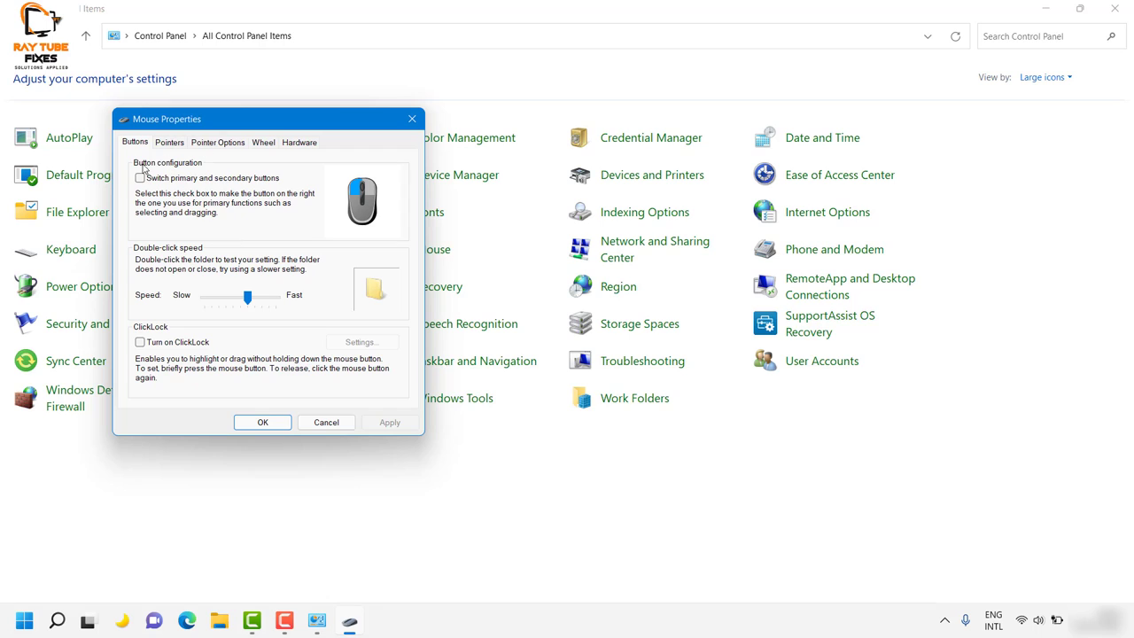
{"action": "left_click", "coordinate": [218, 143]}
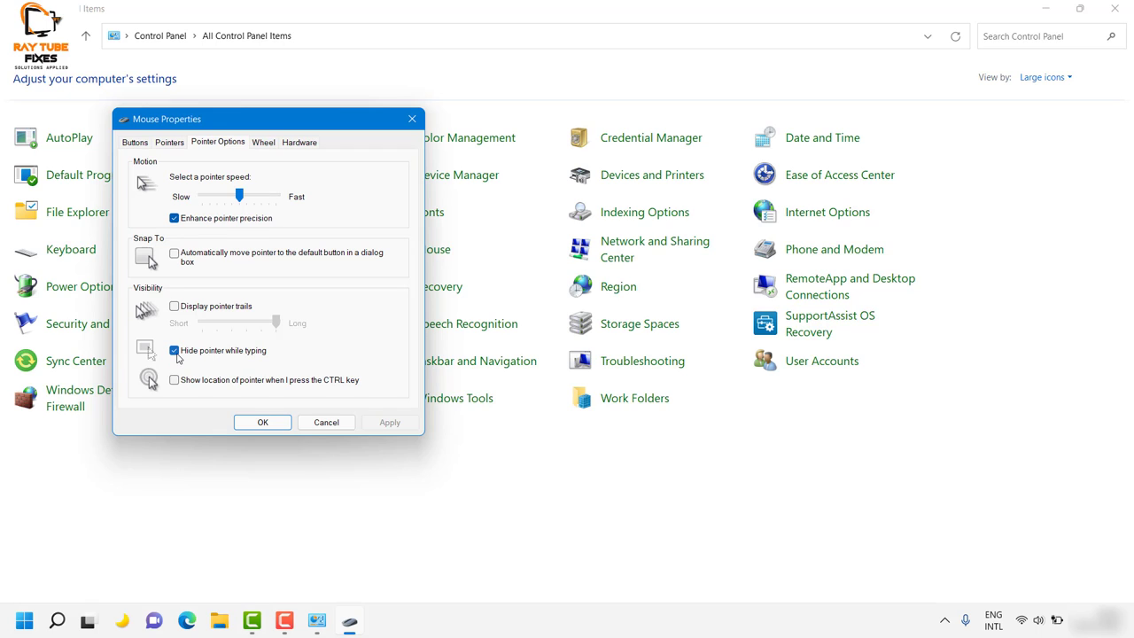
{"action": "left_click", "coordinate": [174, 351]}
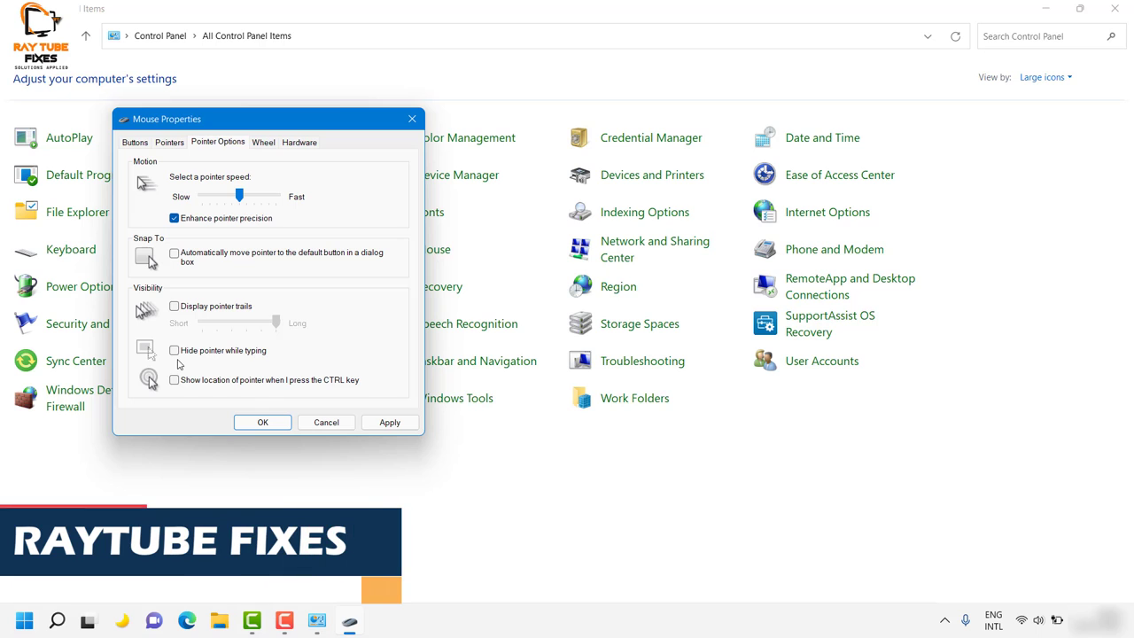
{"action": "left_click", "coordinate": [390, 422]}
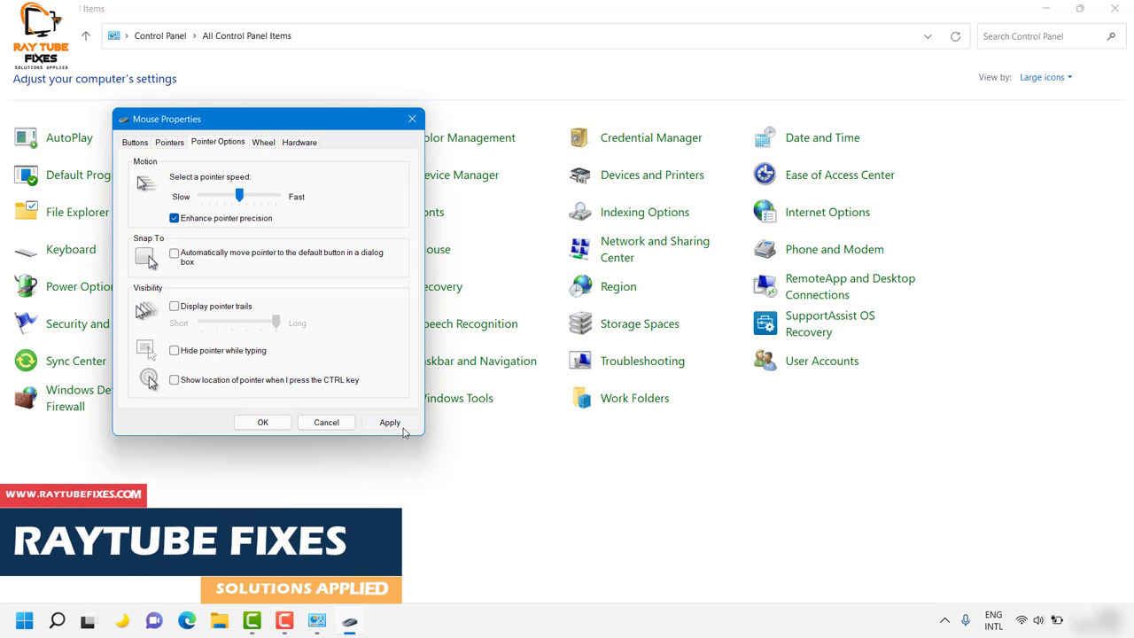
{"action": "left_click", "coordinate": [263, 423]}
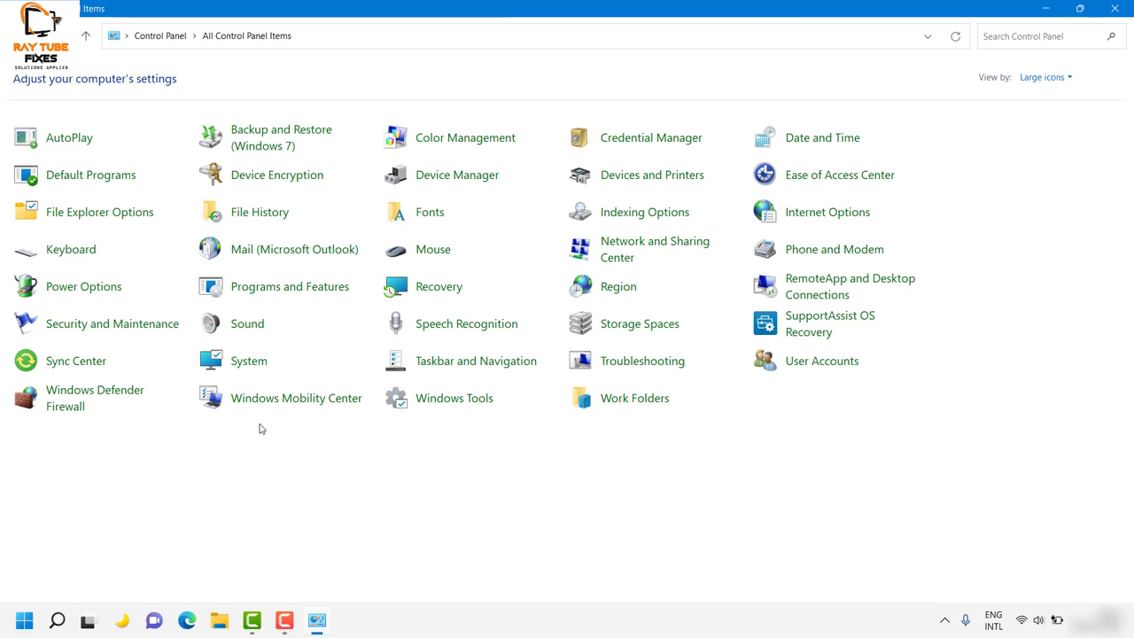
- Close Control Panel and launch Device Manager from the Win+X menu
{"action": "left_click", "coordinate": [1115, 8]}
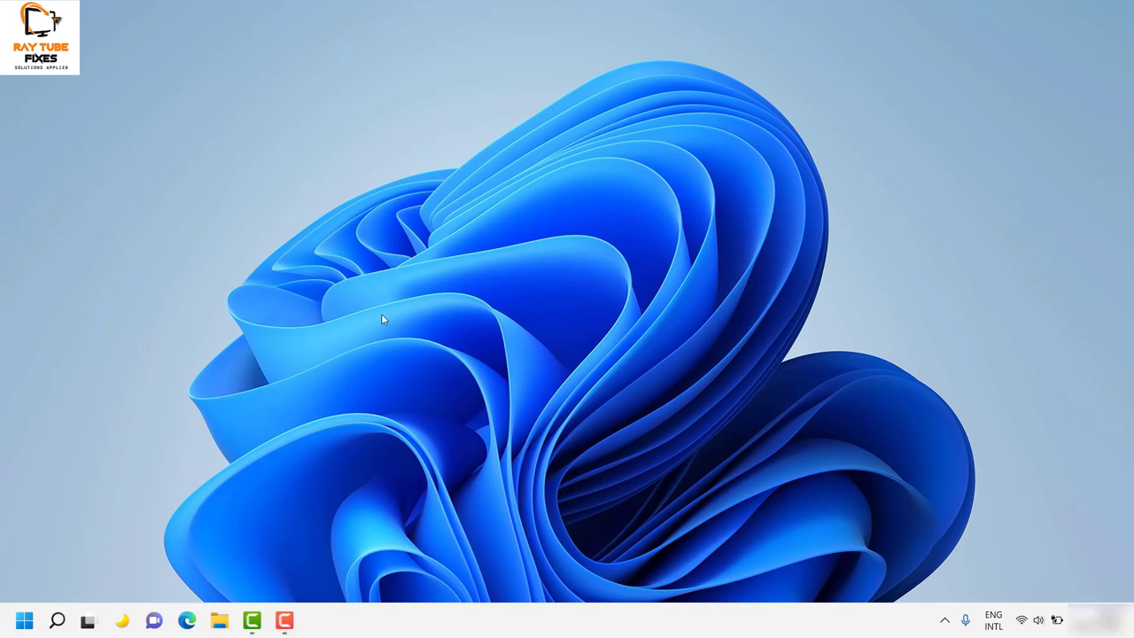
{"action": "right_click", "coordinate": [24, 620]}
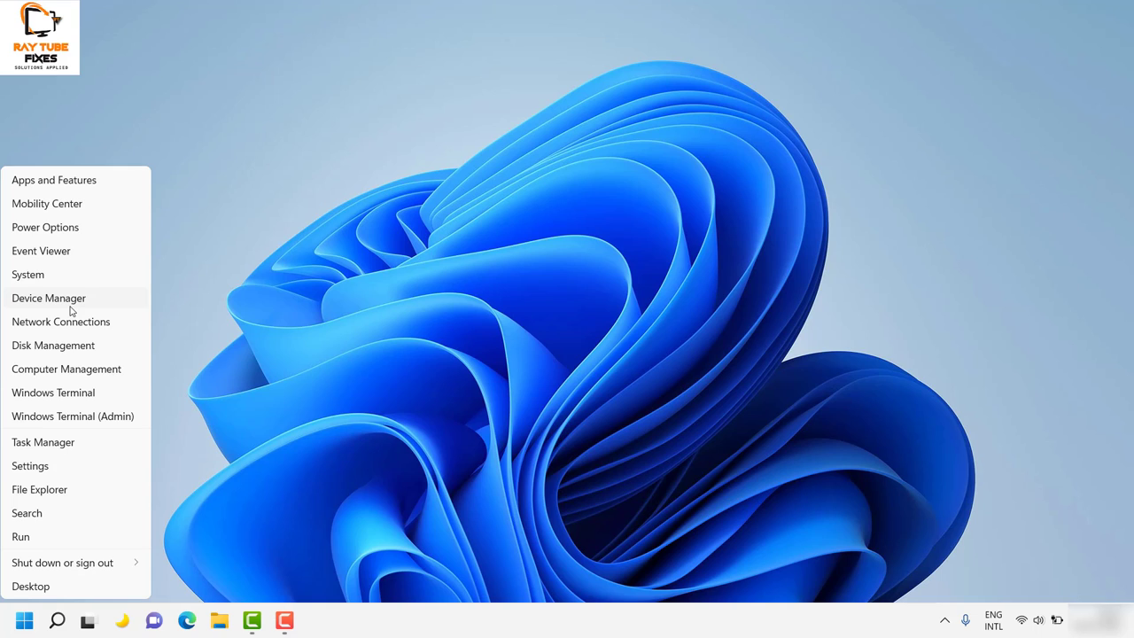
{"action": "left_click", "coordinate": [71, 305]}
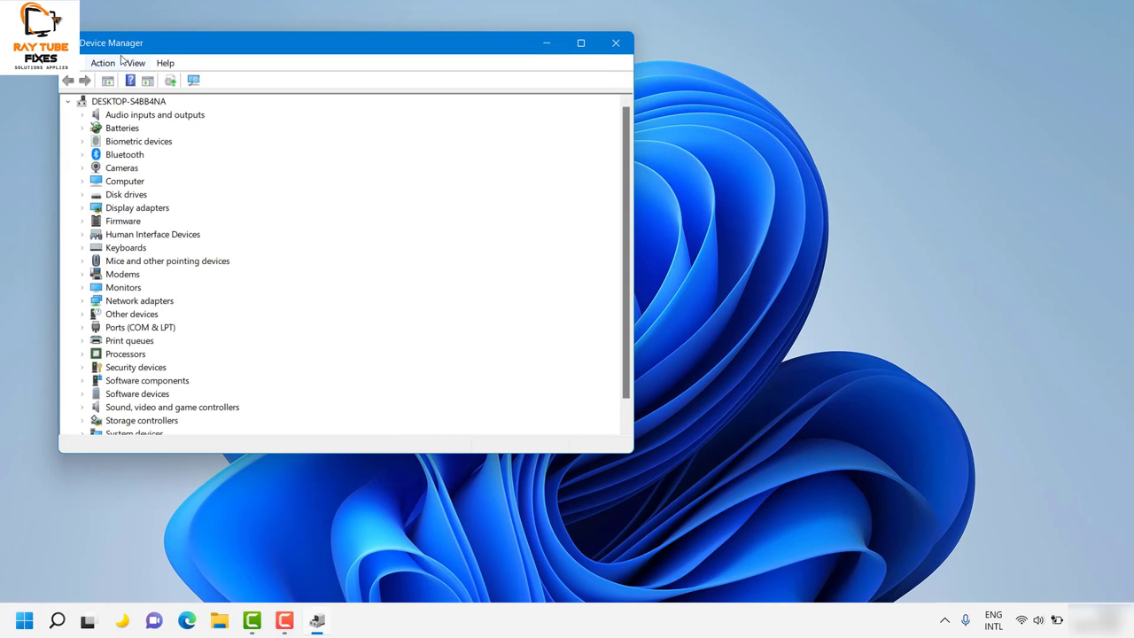
- Center Device Manager, expand Mice and other pointing devices, and bring up the HID-compliant mouse's context menu
{"action": "left_click", "coordinate": [582, 43]}
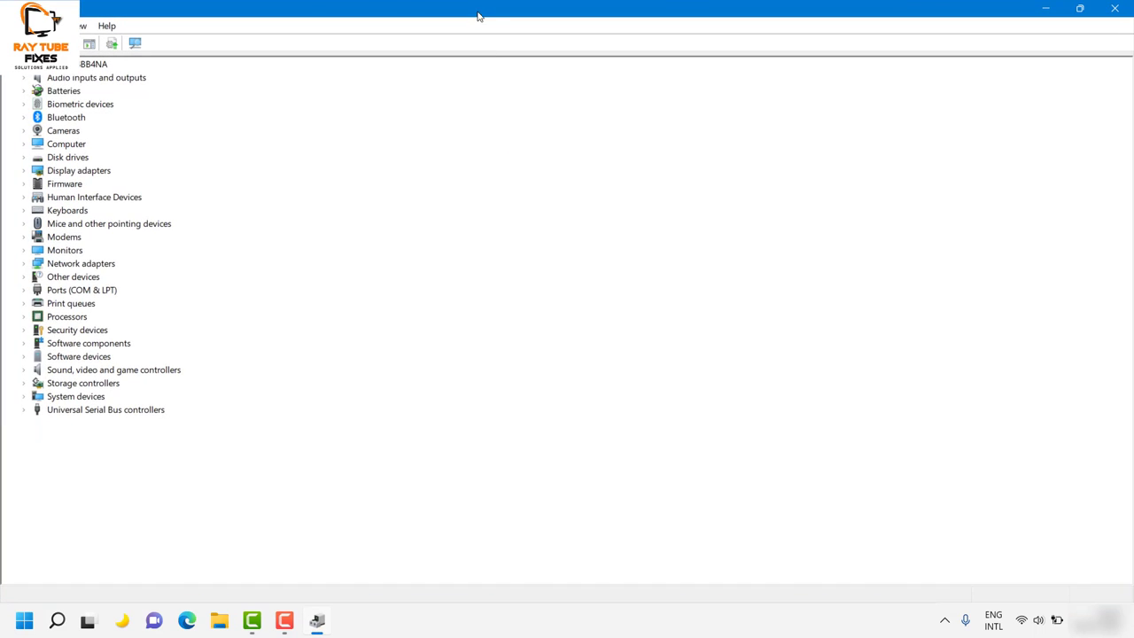
{"action": "double_click", "coordinate": [481, 16]}
{"action": "left_click_drag", "start_coordinate": [472, 51], "coordinate": [784, 55]}
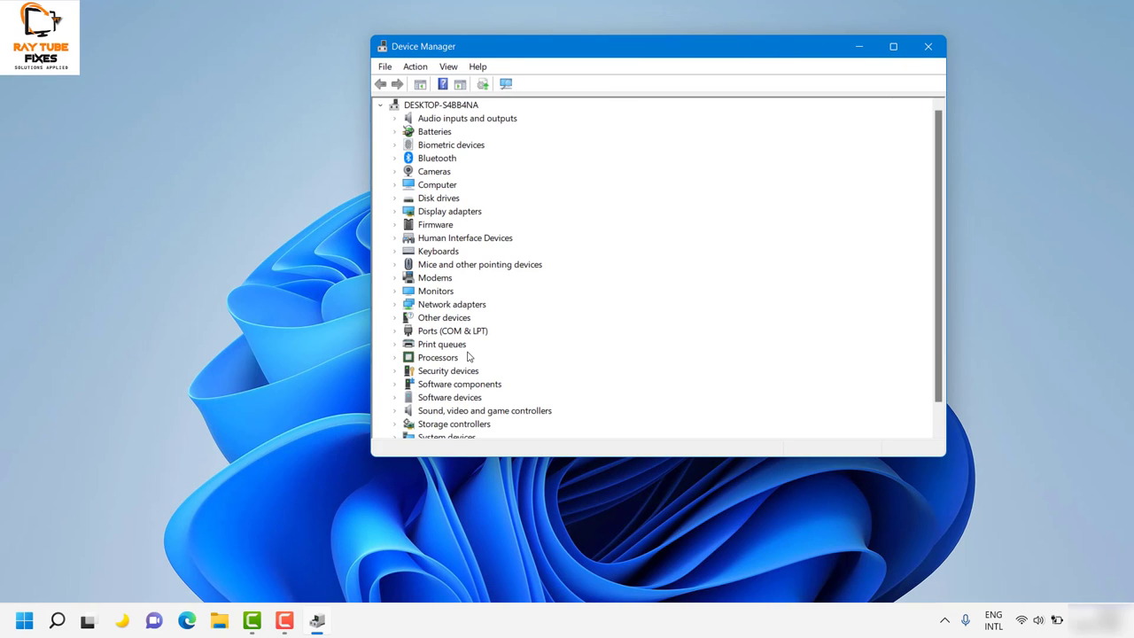
{"action": "left_click", "coordinate": [394, 266]}
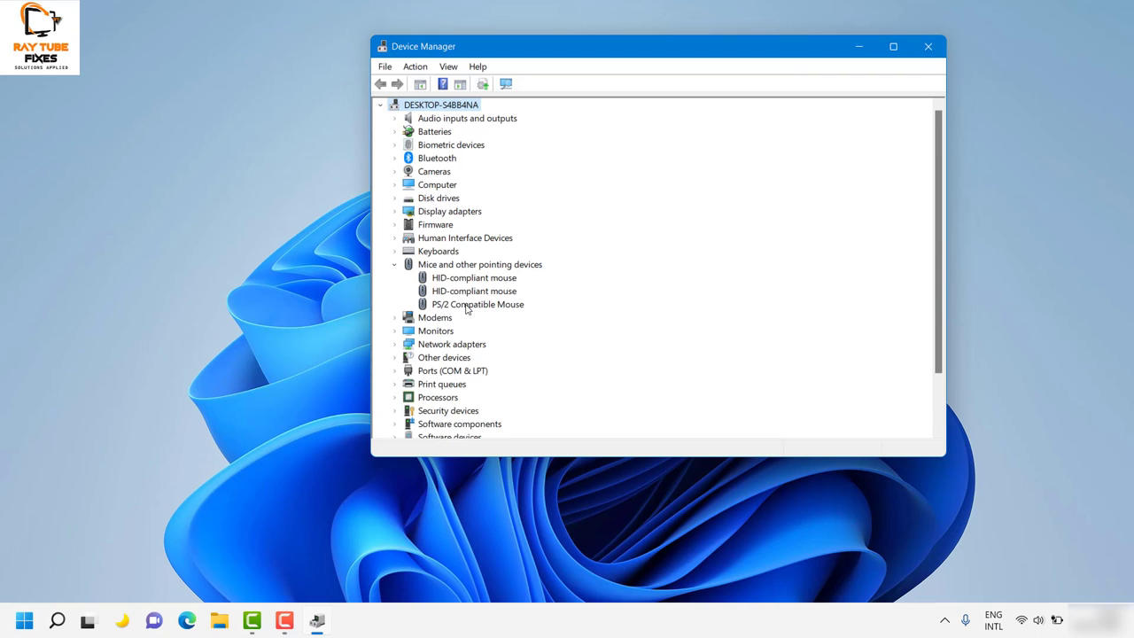
{"action": "left_click", "coordinate": [465, 278]}
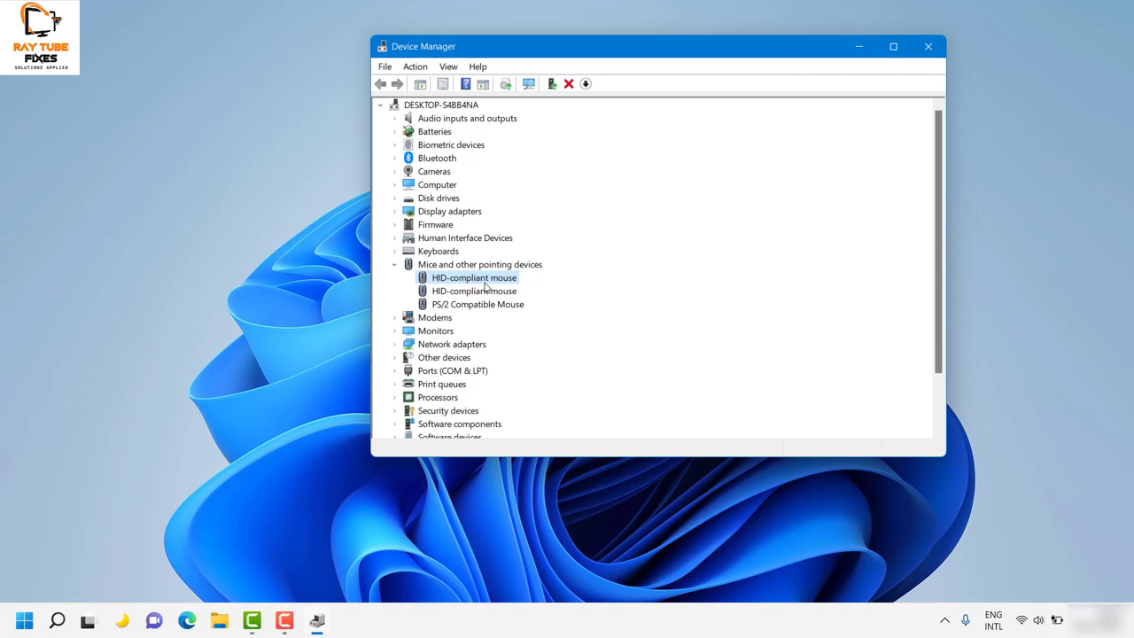
{"action": "right_click", "coordinate": [479, 279]}
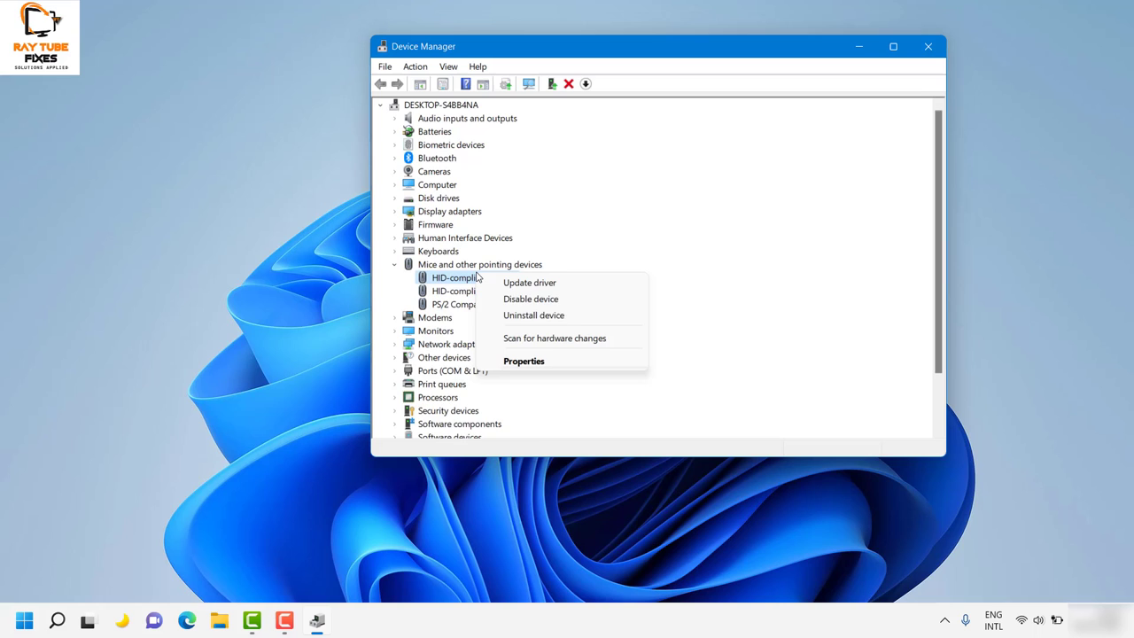
- Search automatically for an HID-compliant mouse driver and dismiss the 'best driver installed' result
{"action": "left_click", "coordinate": [542, 284]}
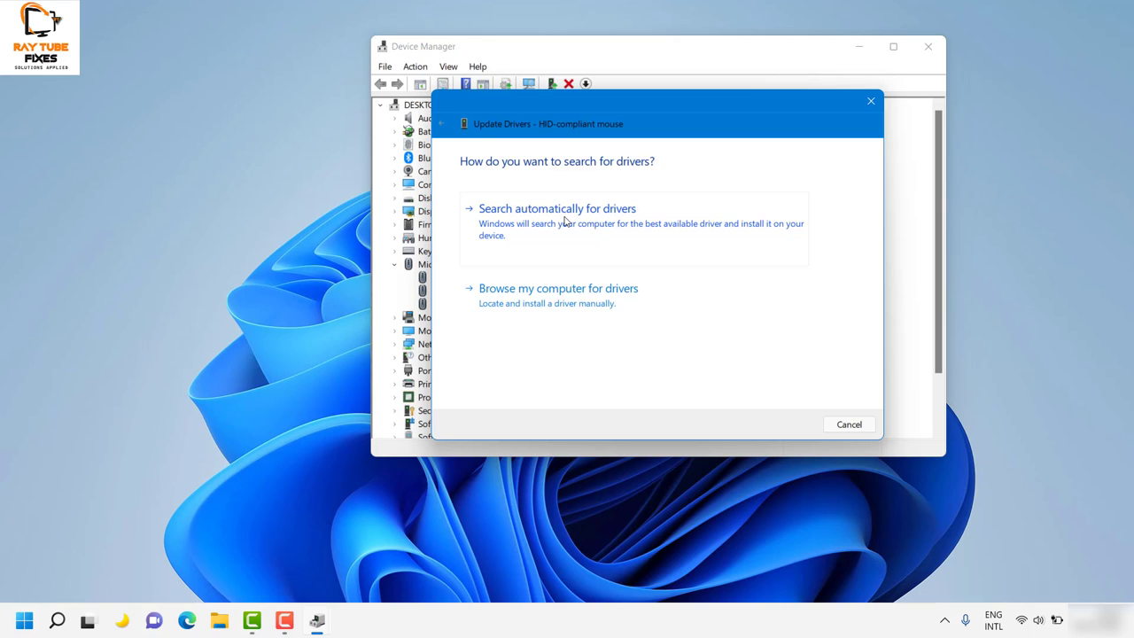
{"action": "left_click", "coordinate": [565, 222]}
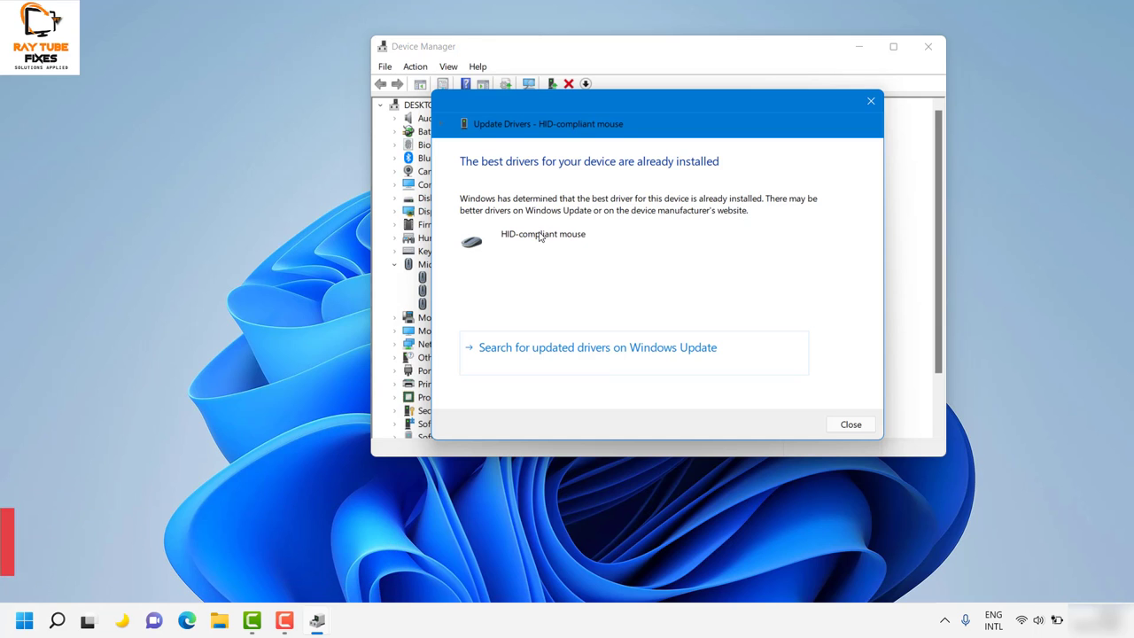
{"action": "left_click", "coordinate": [851, 424]}
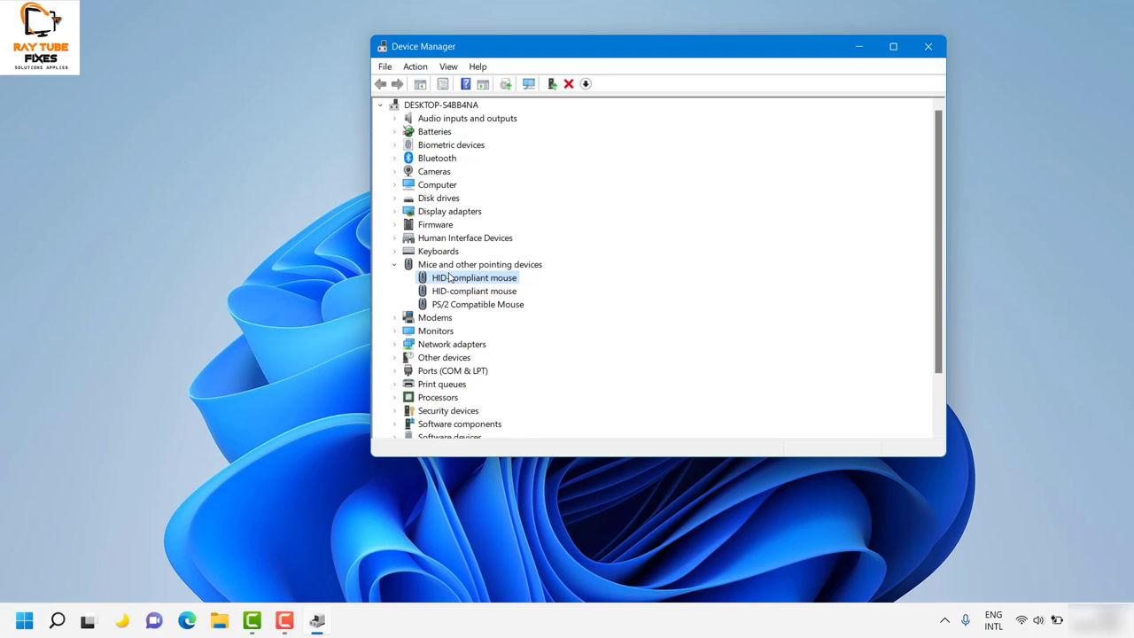
{"action": "right_click", "coordinate": [451, 277]}
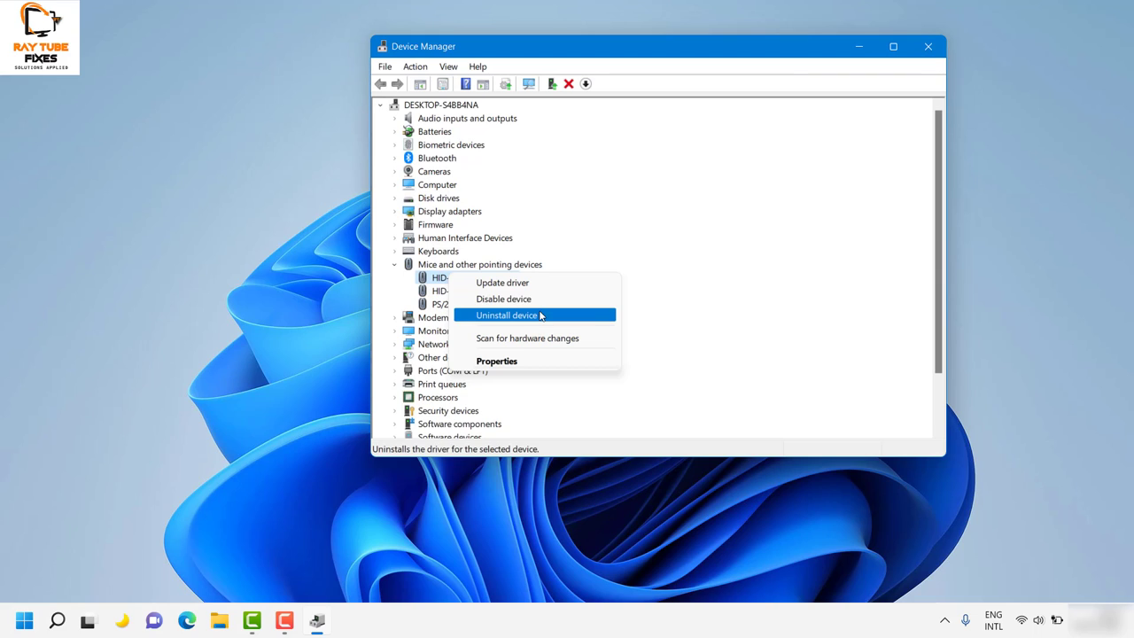
{"action": "left_click", "coordinate": [675, 158]}
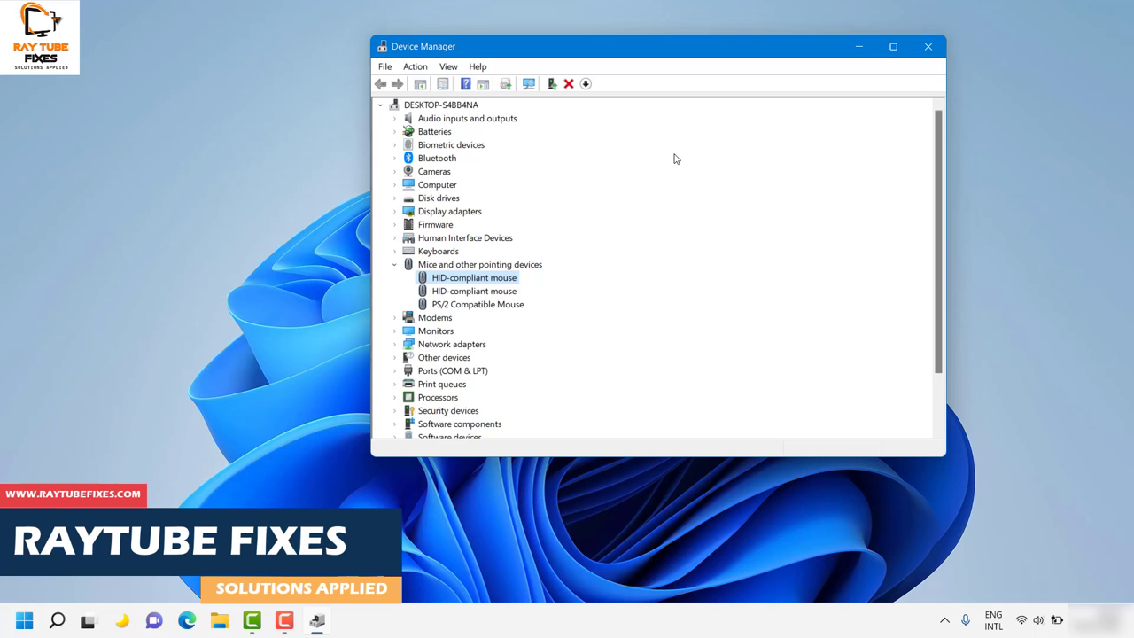
- Close the Device Manager window
{"action": "left_click", "coordinate": [928, 46]}
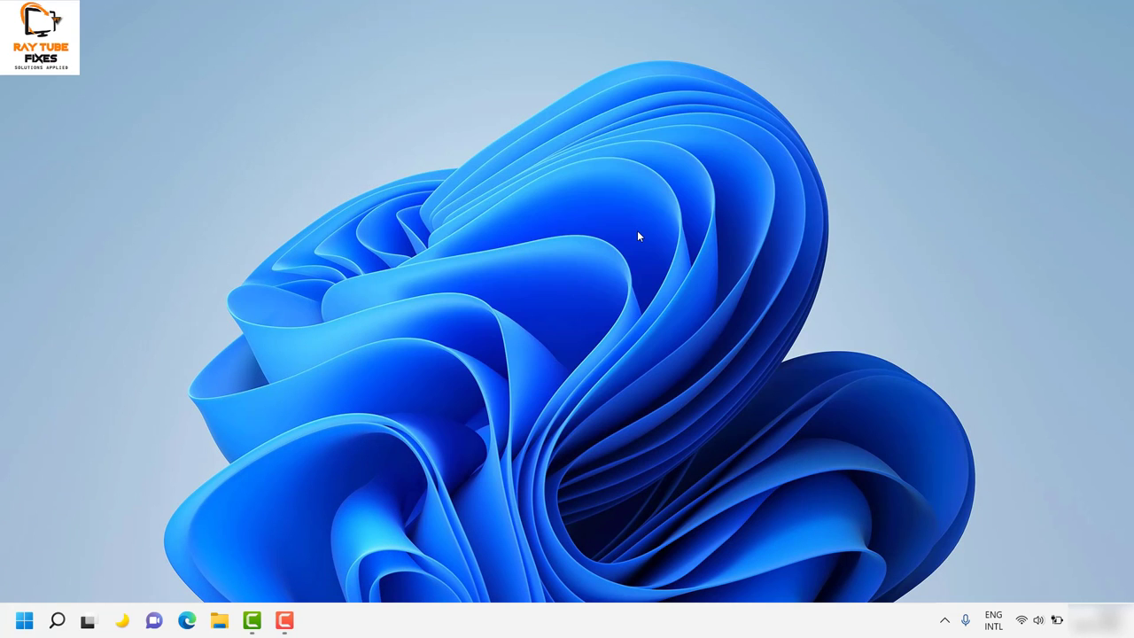